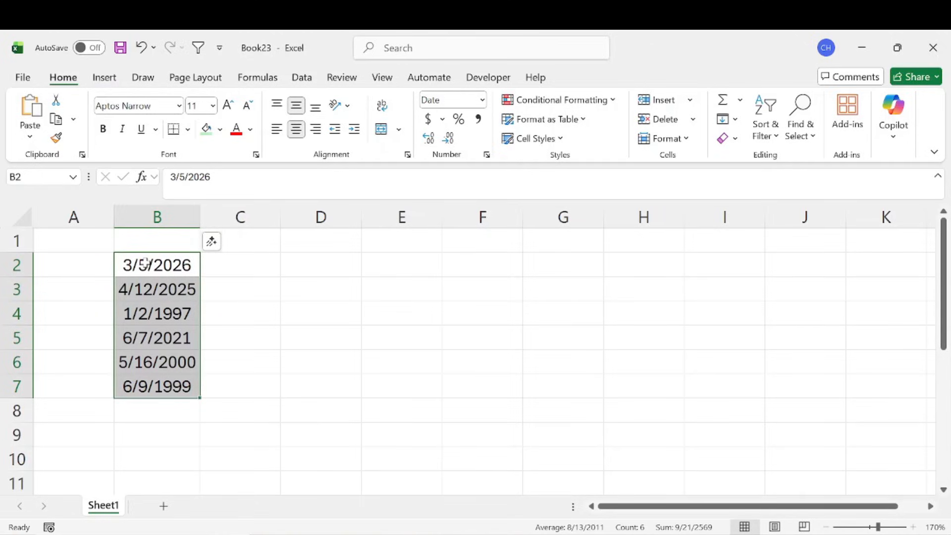
- Format the date in B2 with the English (United Kingdom) locale, using the date type 14/03/2012
click(145, 263)
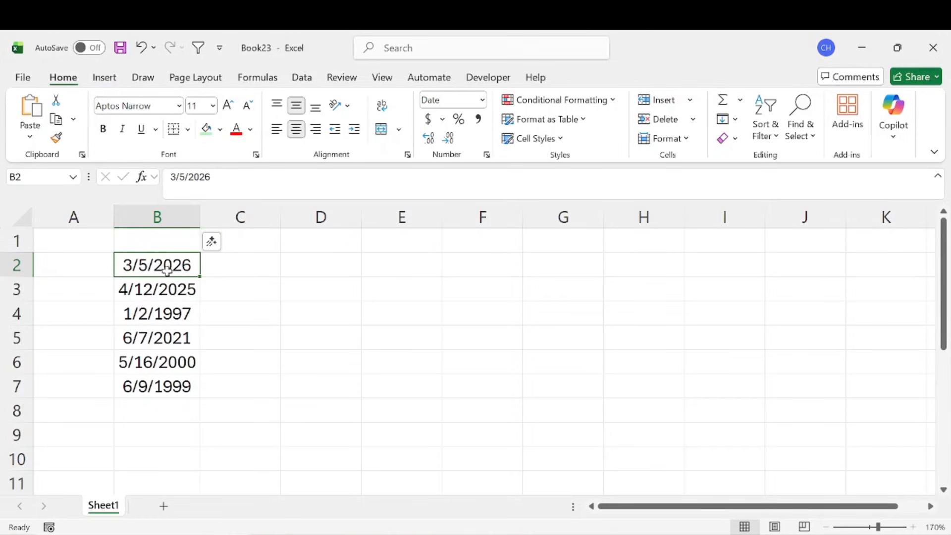
drag(167, 264, 188, 384)
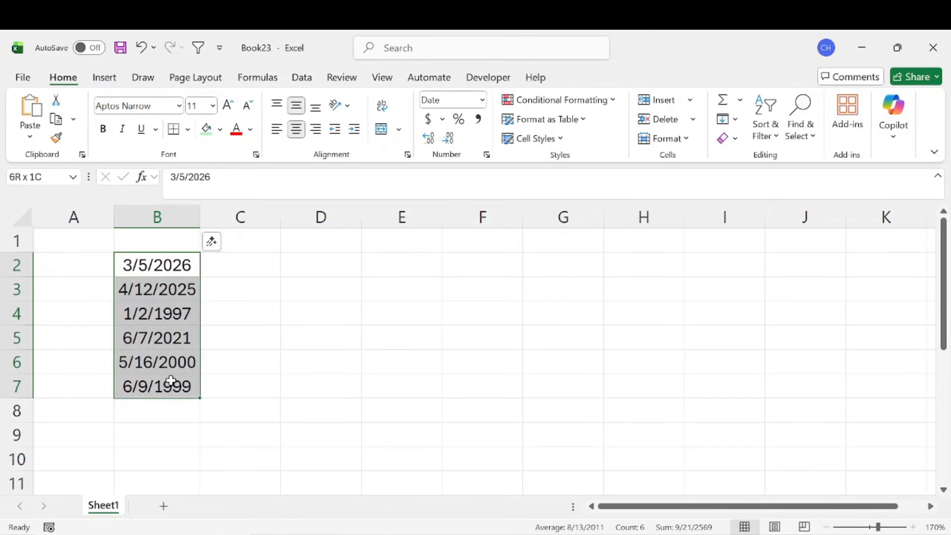
click(148, 257)
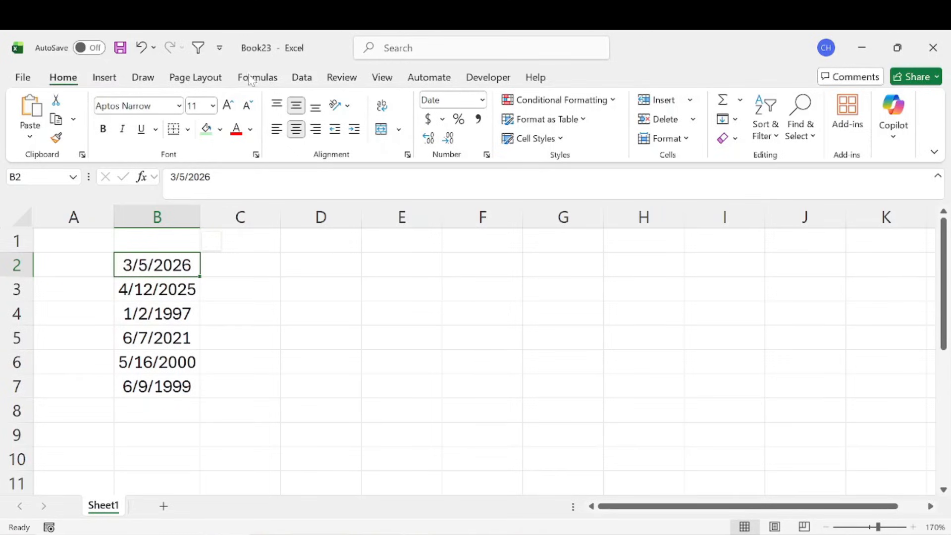
click(483, 100)
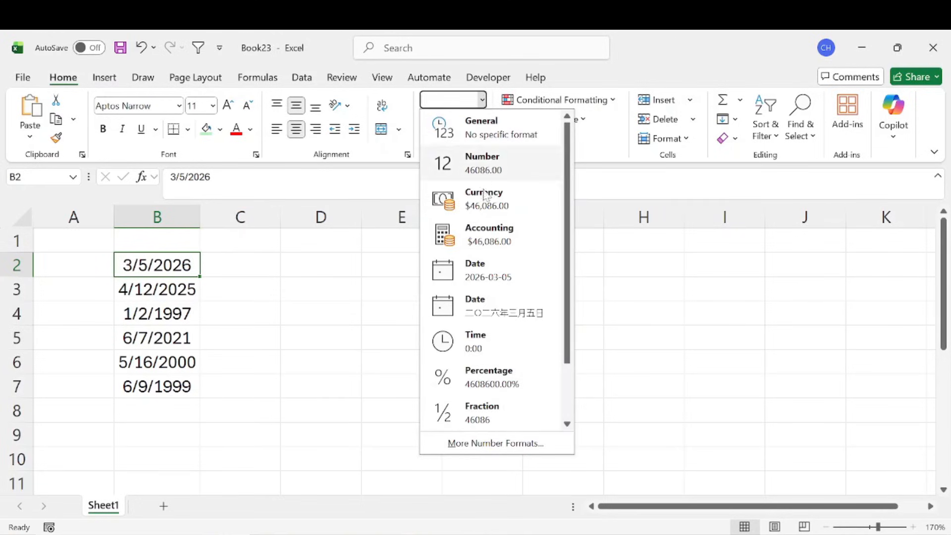
click(486, 449)
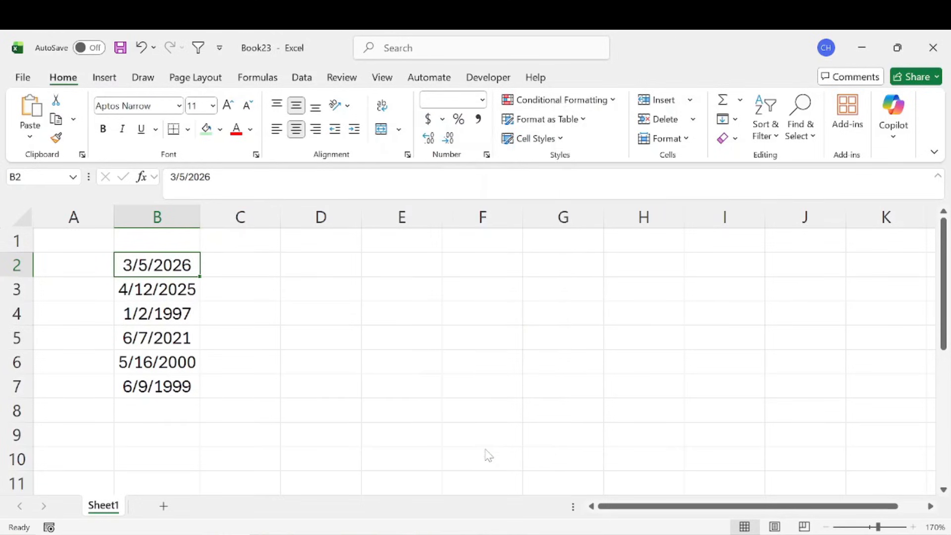
drag(687, 110, 387, 96)
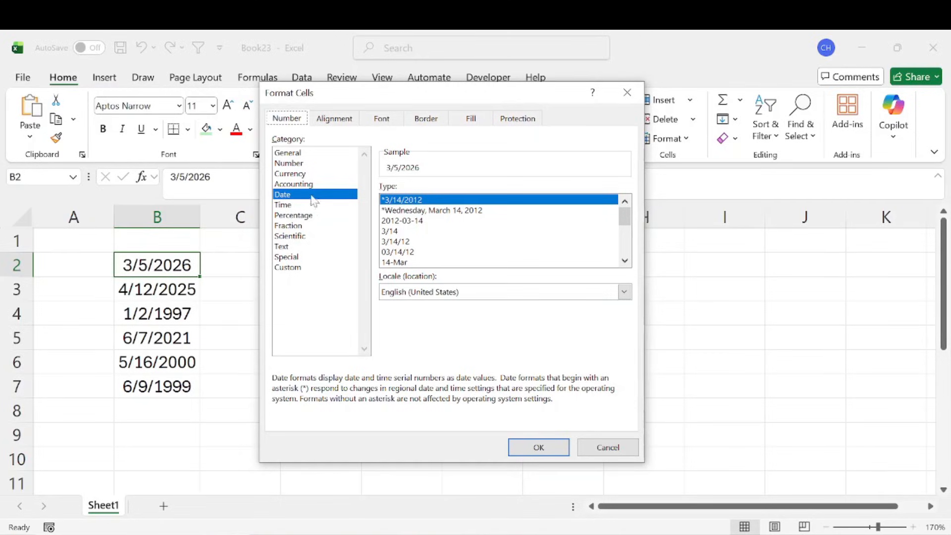
mouse_move(626, 218)
mouse_down()
mouse_move(627, 246)
mouse_move(622, 202)
mouse_up()
click(506, 293)
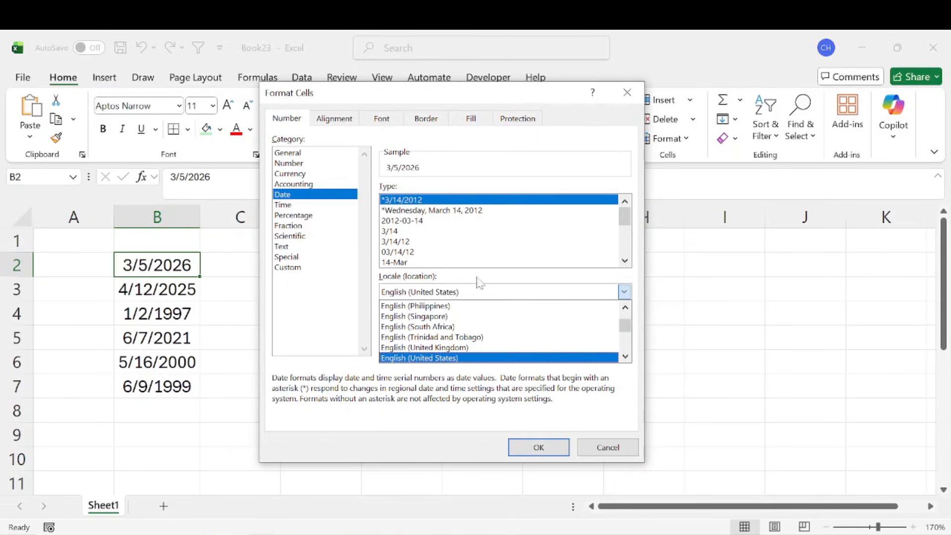
click(449, 347)
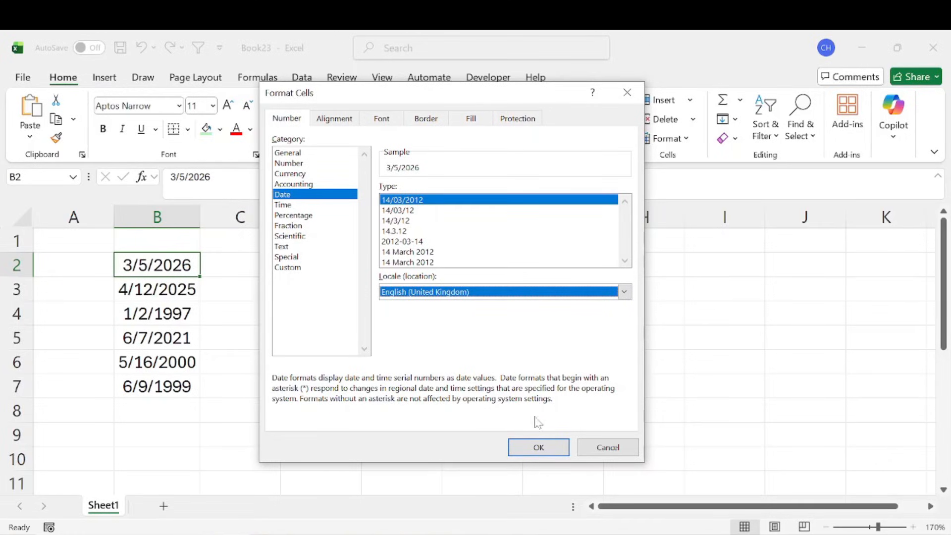
click(539, 448)
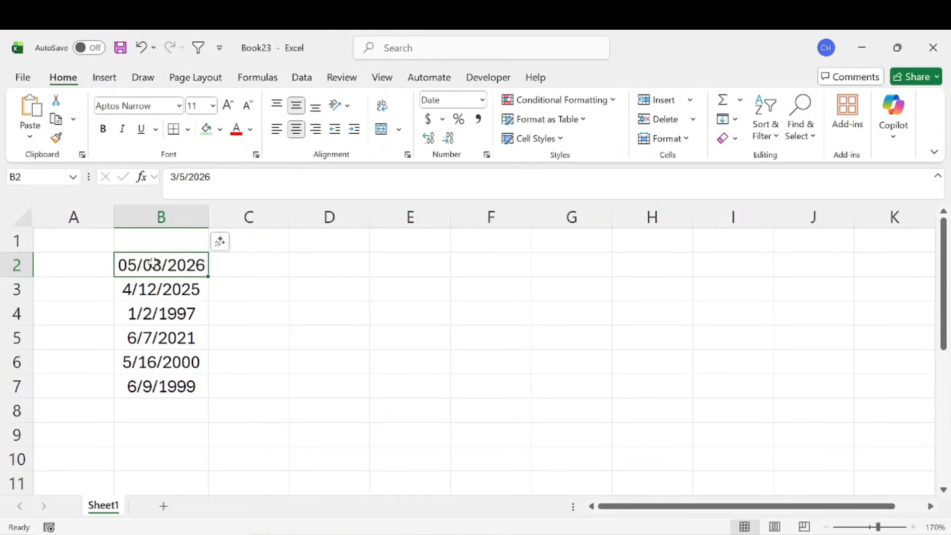
- Format the date in B3 with the English (United States) date type March 14, 2012
click(192, 288)
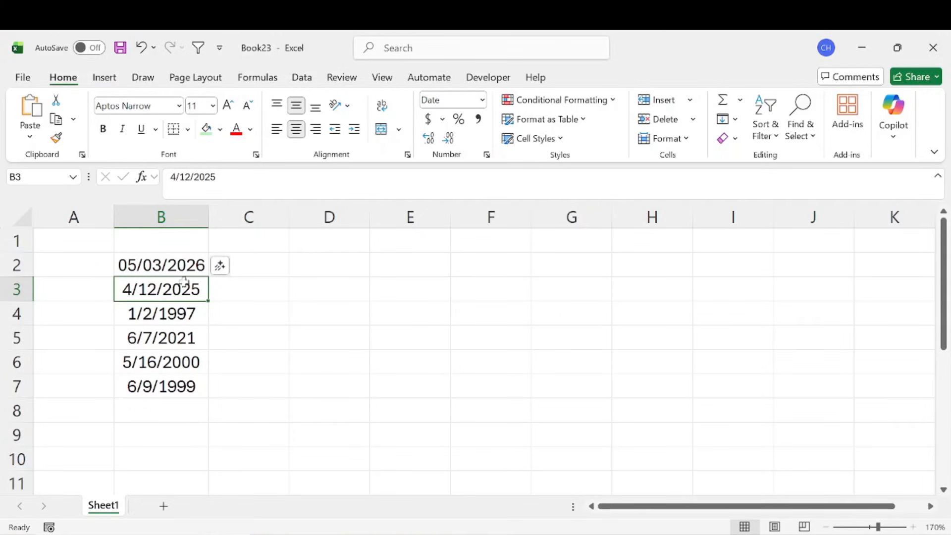
click(483, 99)
click(497, 444)
mouse_move(378, 91)
mouse_down()
mouse_move(360, 104)
mouse_move(373, 81)
mouse_up()
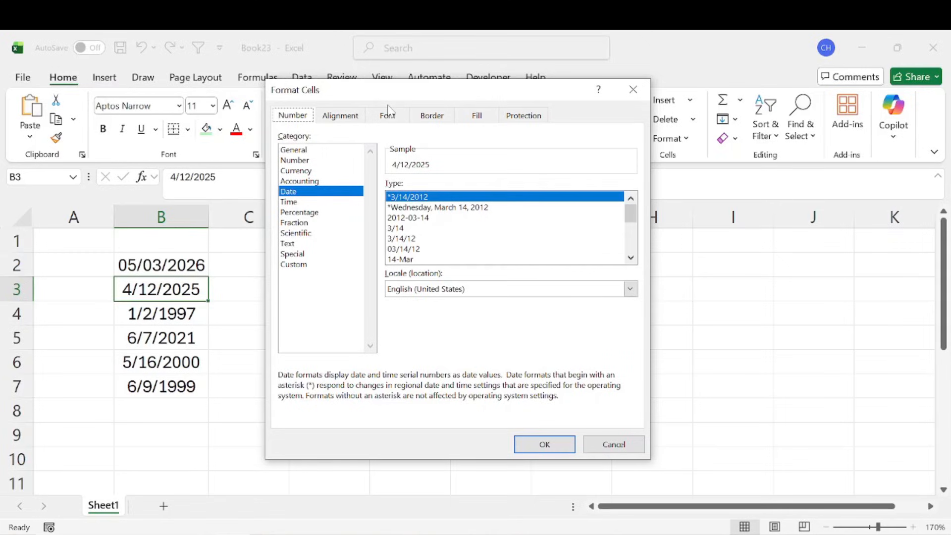
scroll(466, 242, down, 4)
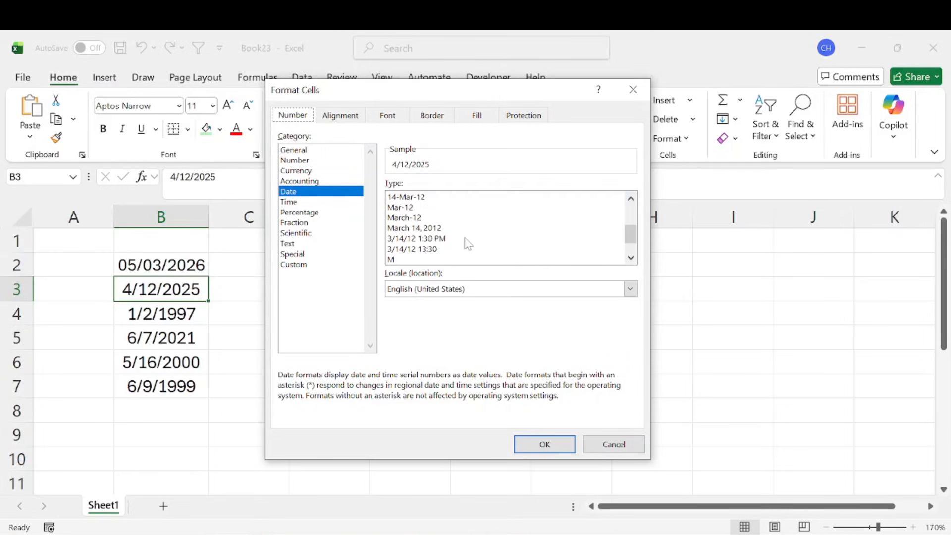
scroll(466, 245, up, 4)
scroll(464, 240, down, 3)
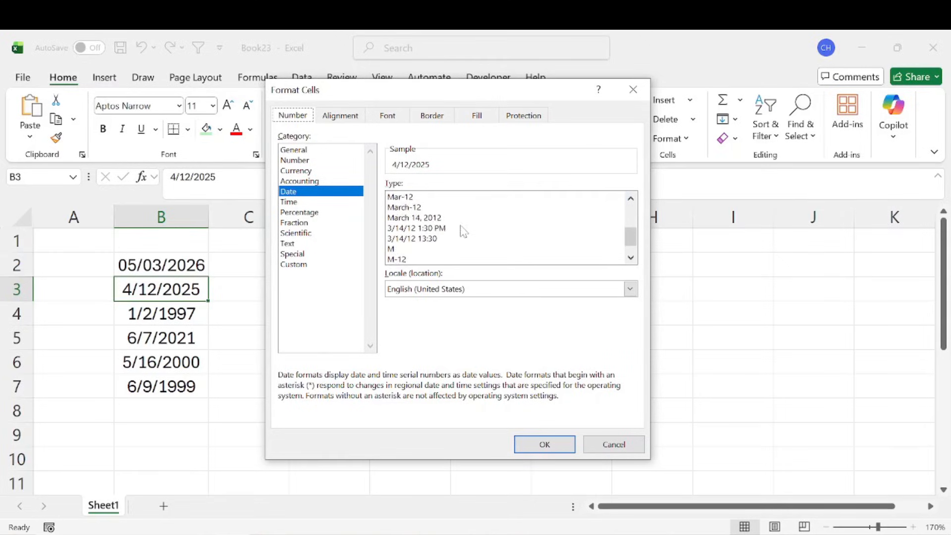
scroll(436, 238, down, 1)
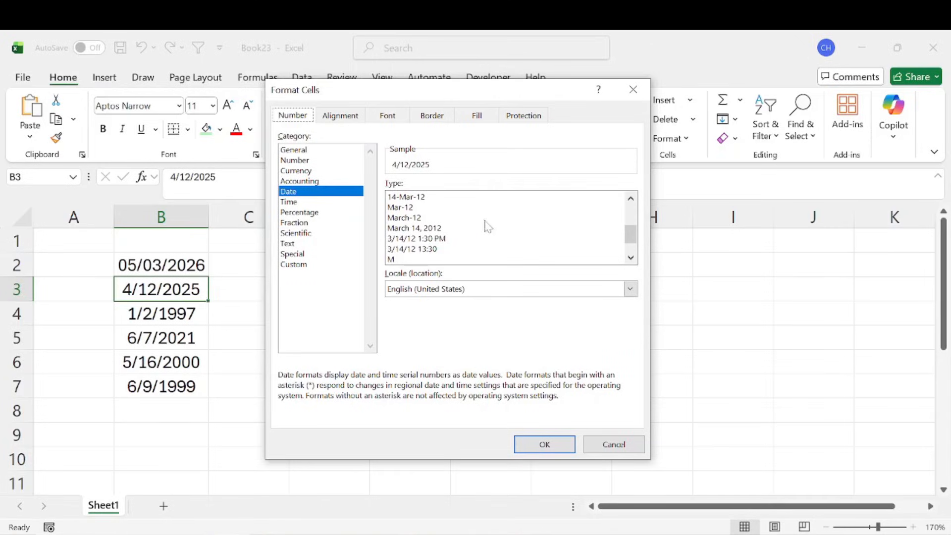
click(438, 227)
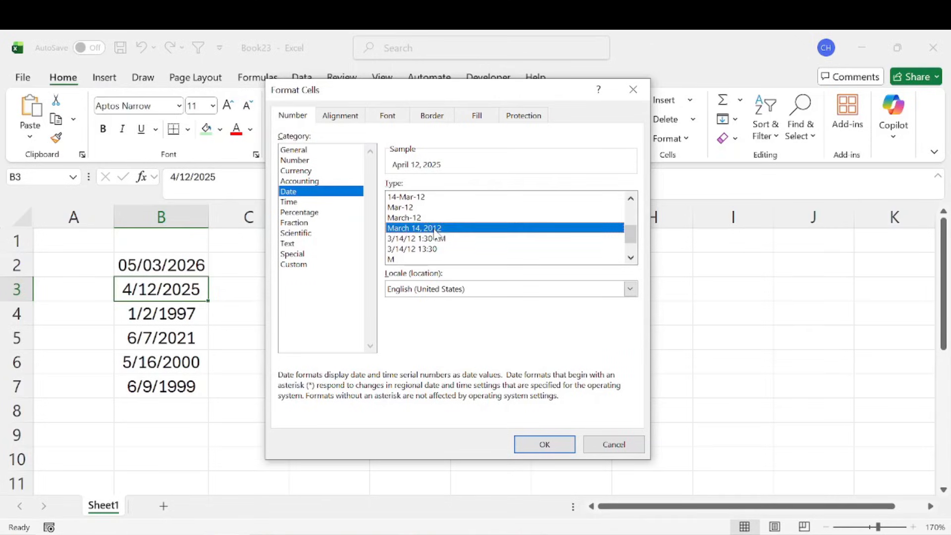
click(560, 449)
click(277, 313)
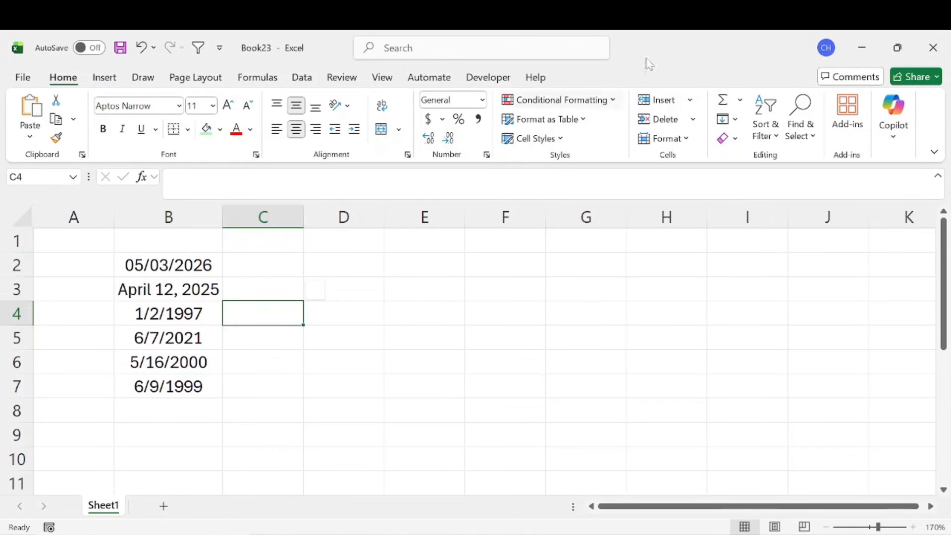
- Examine the date types offered in the cell formatting options for B4 without applying one
drag(200, 260, 198, 386)
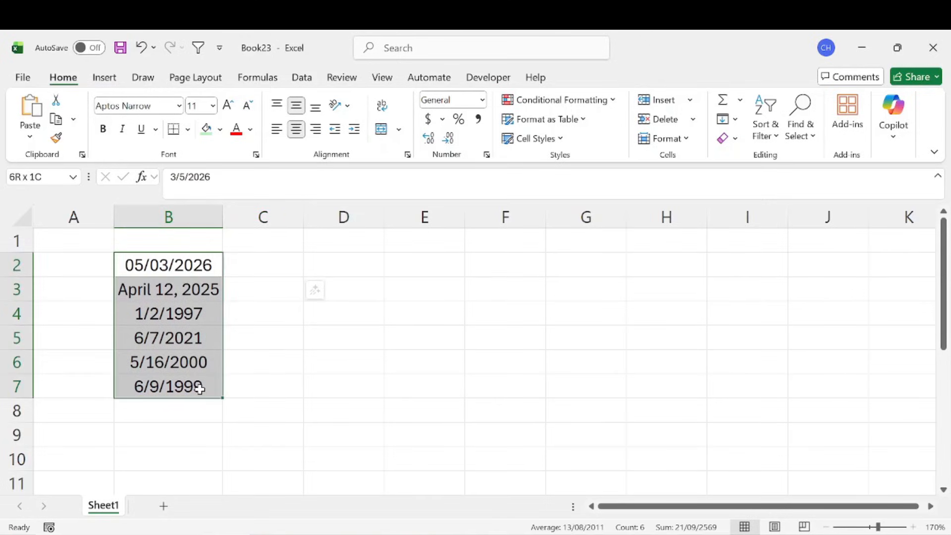
click(196, 314)
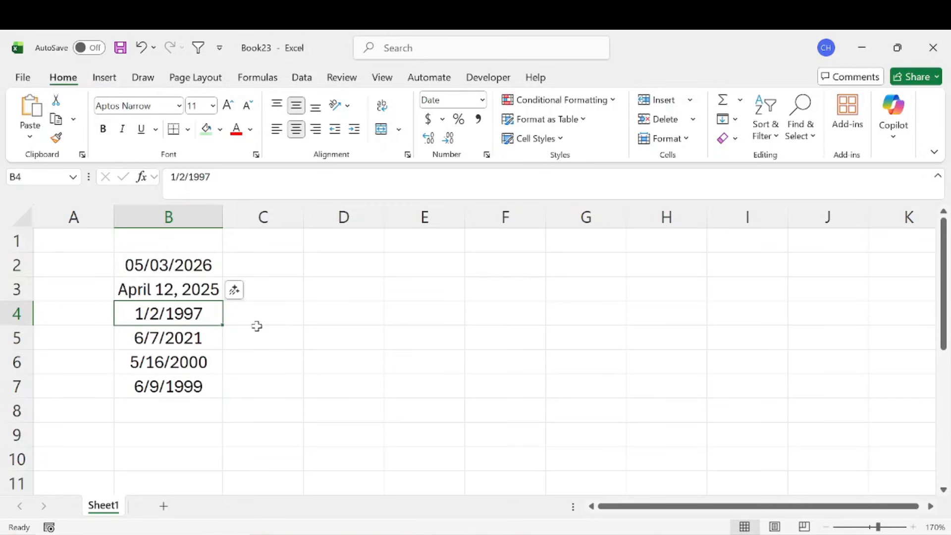
click(482, 99)
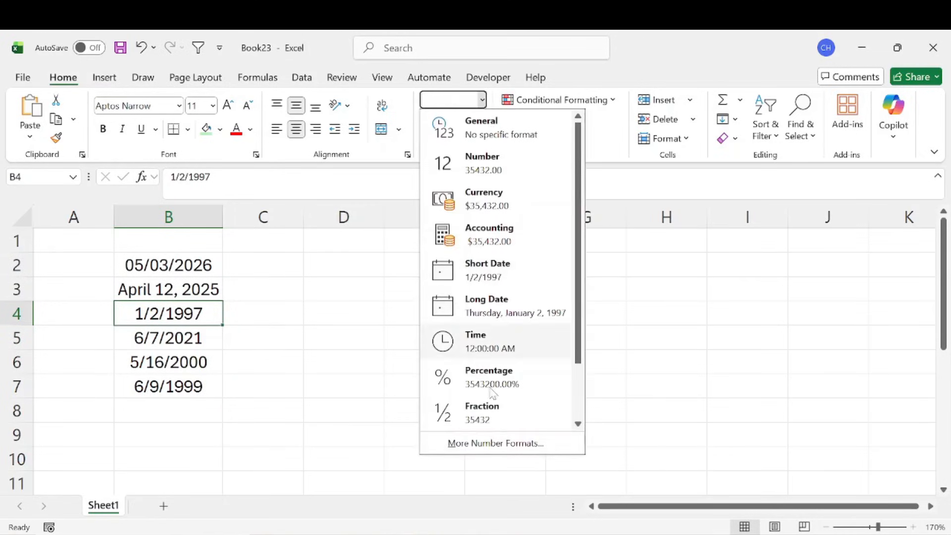
click(497, 443)
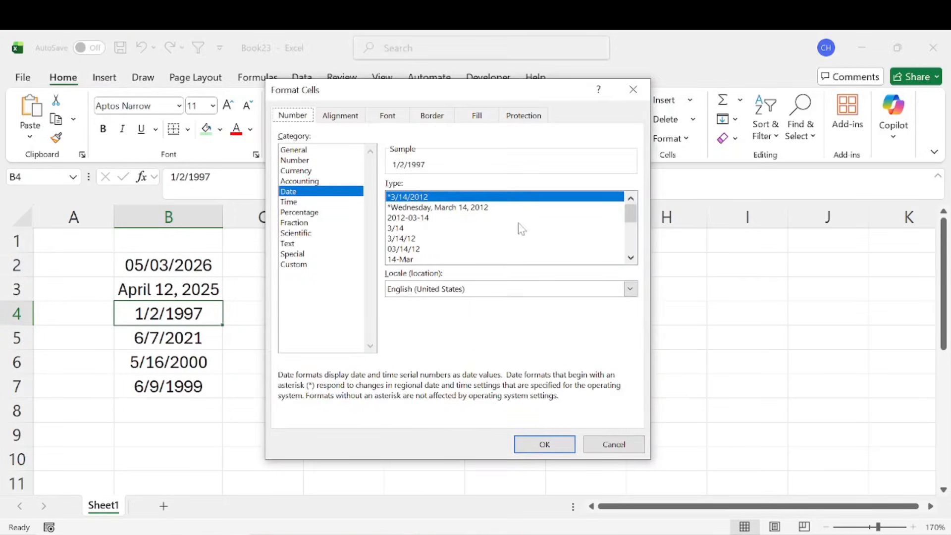
scroll(519, 228, down, 2)
scroll(519, 229, down, 2)
scroll(519, 229, up, 4)
click(614, 445)
click(179, 313)
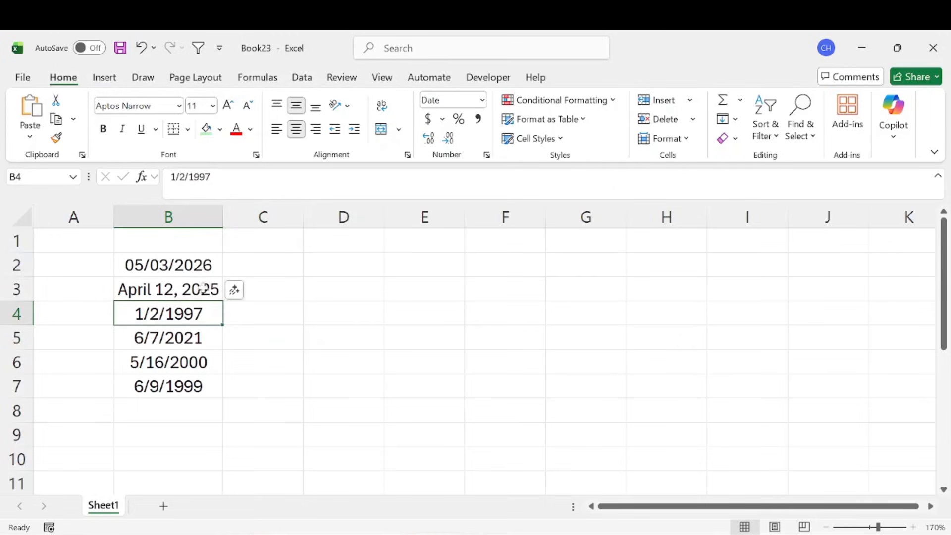
- Enter =TEXT(B4,"DDDD D MMMM YYYY") in C4 and fit column C's width to its content
click(258, 311)
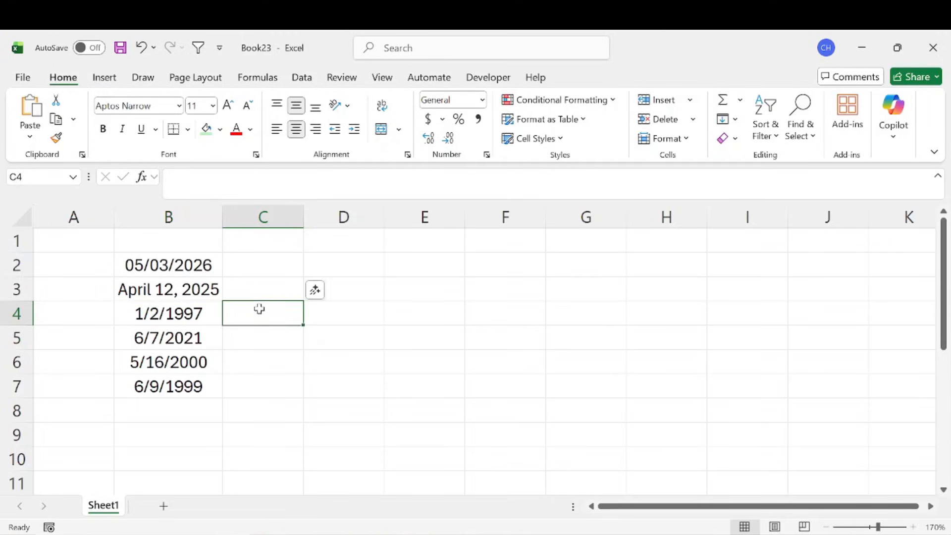
text(=text)
key(Tab)
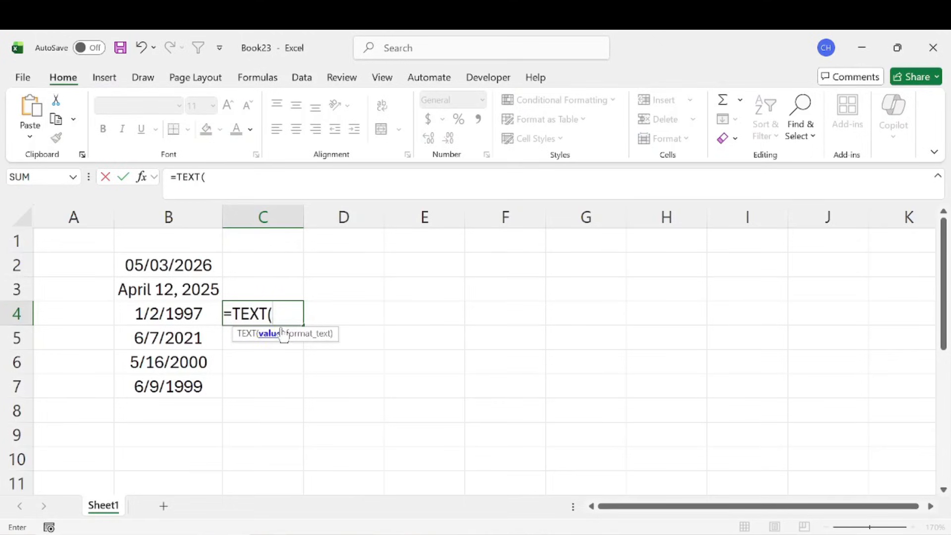
click(193, 313)
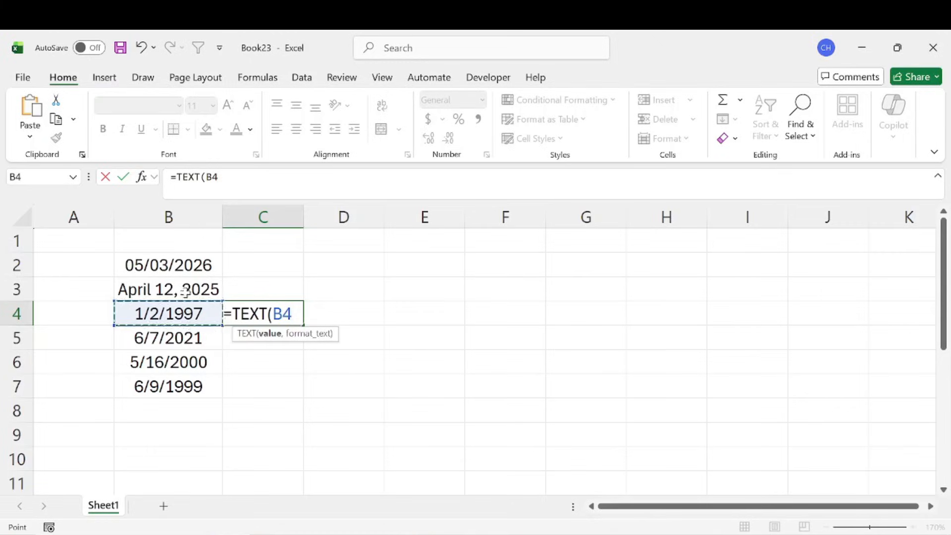
text(,)
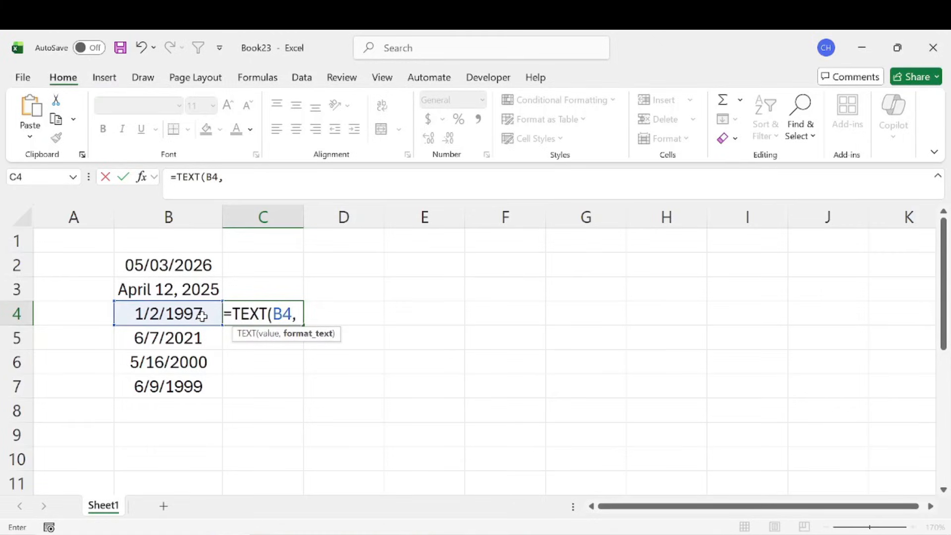
text(")
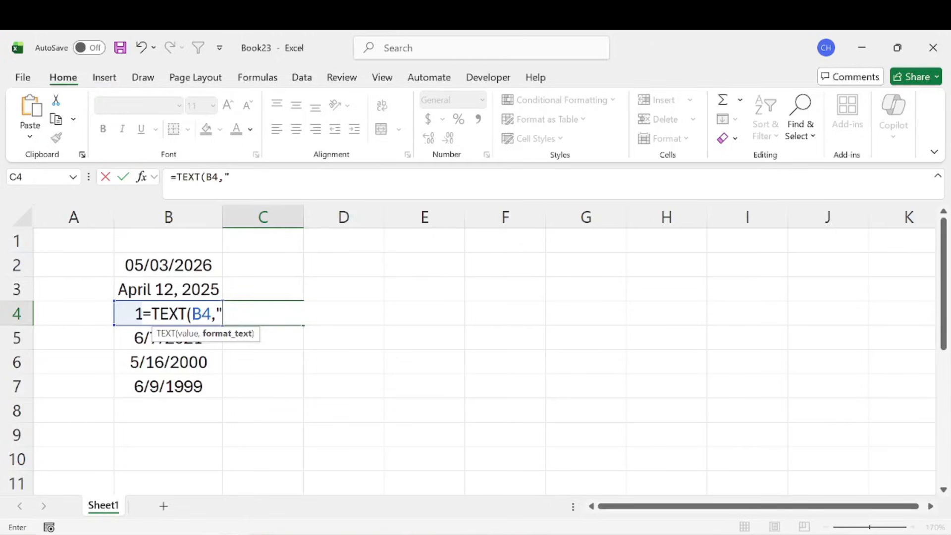
click(230, 177)
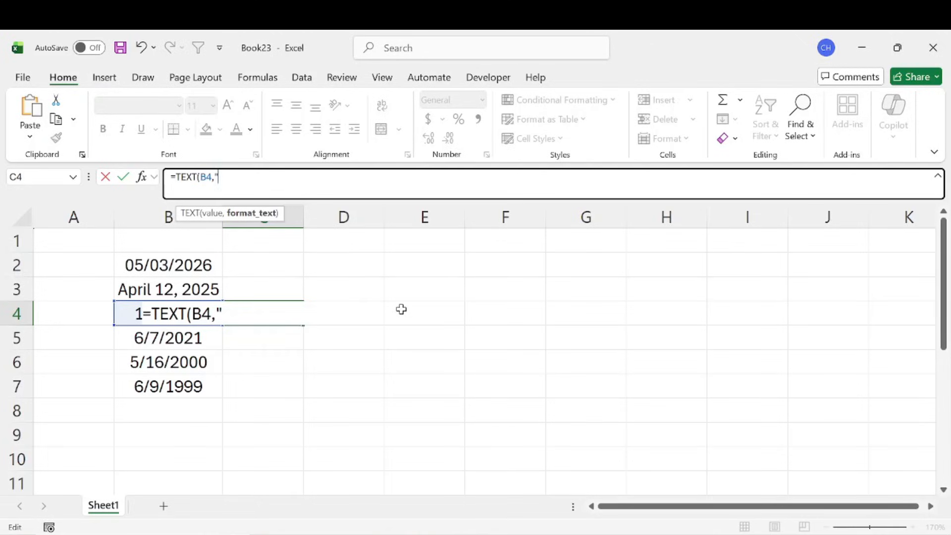
text(DDDD)
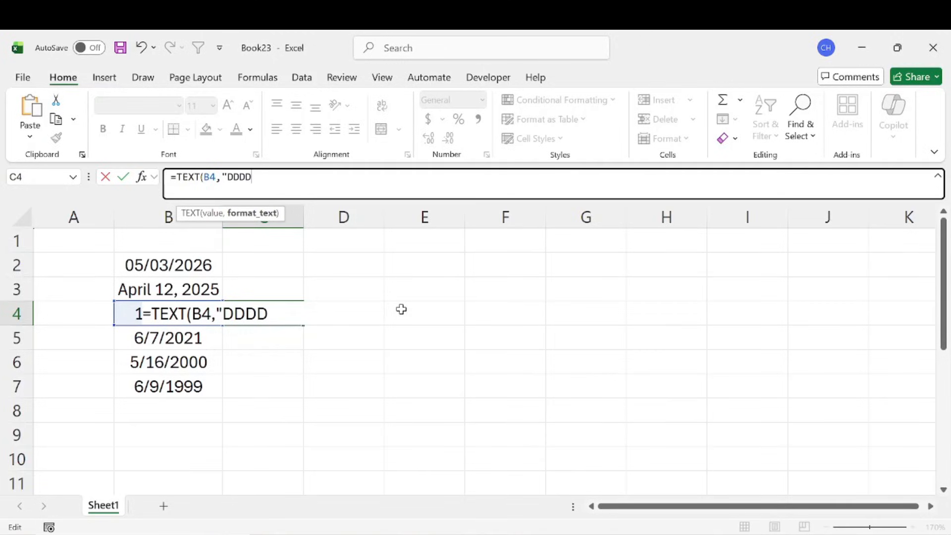
text(D)
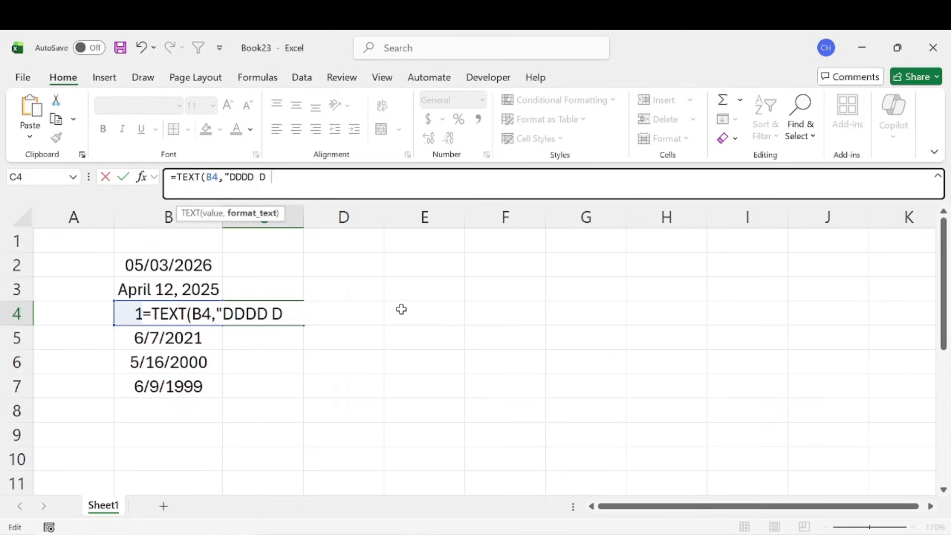
text( MMMM)
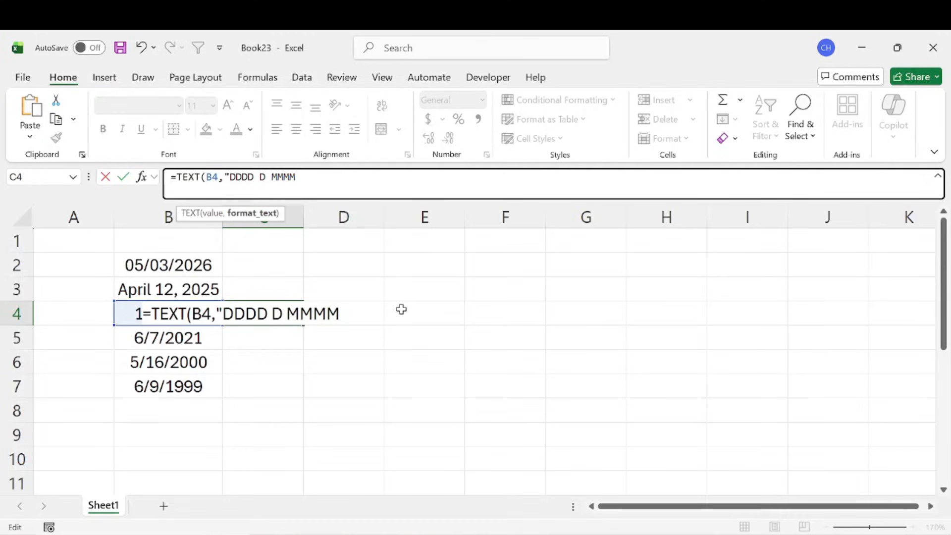
text(YYYY")
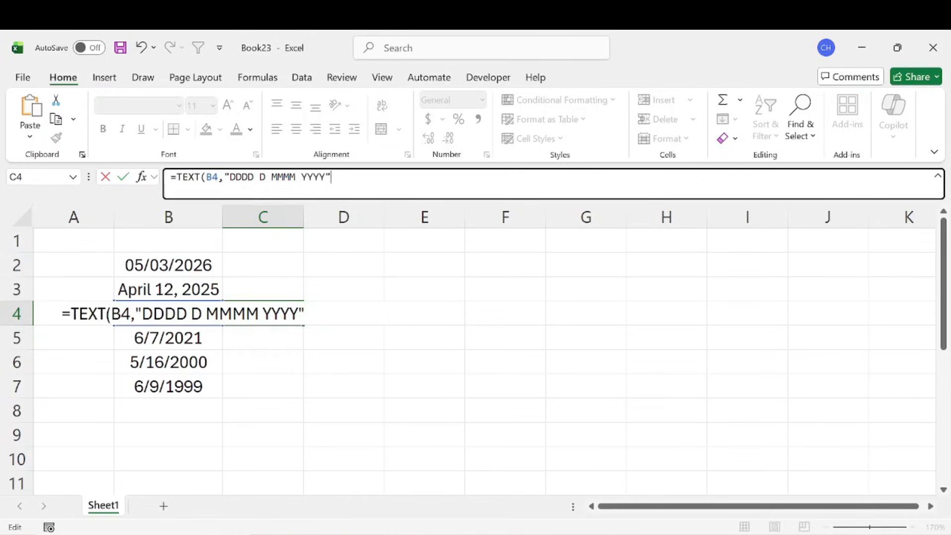
key(Return)
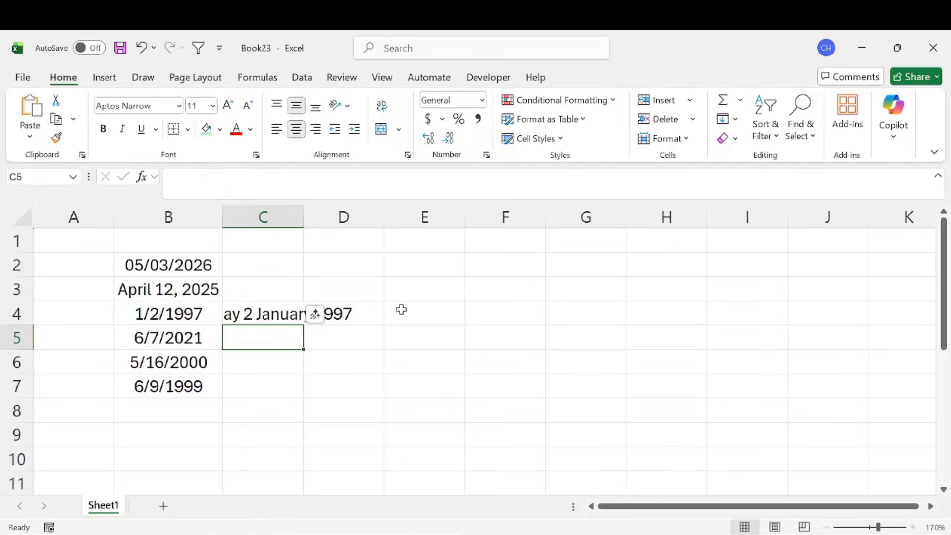
double_click(304, 219)
click(626, 392)
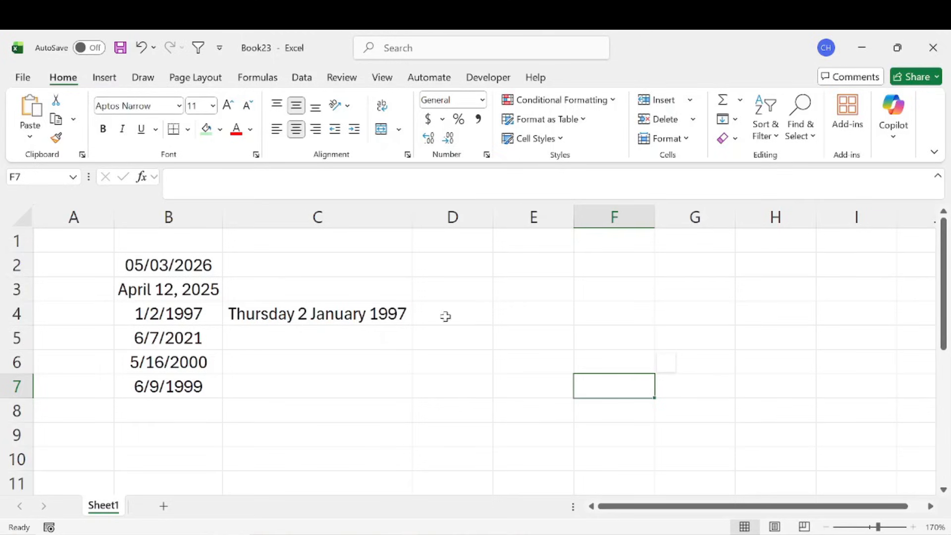
- Examine the day and month format codes in the TEXT formula in C4, leaving the formula unchanged
click(368, 313)
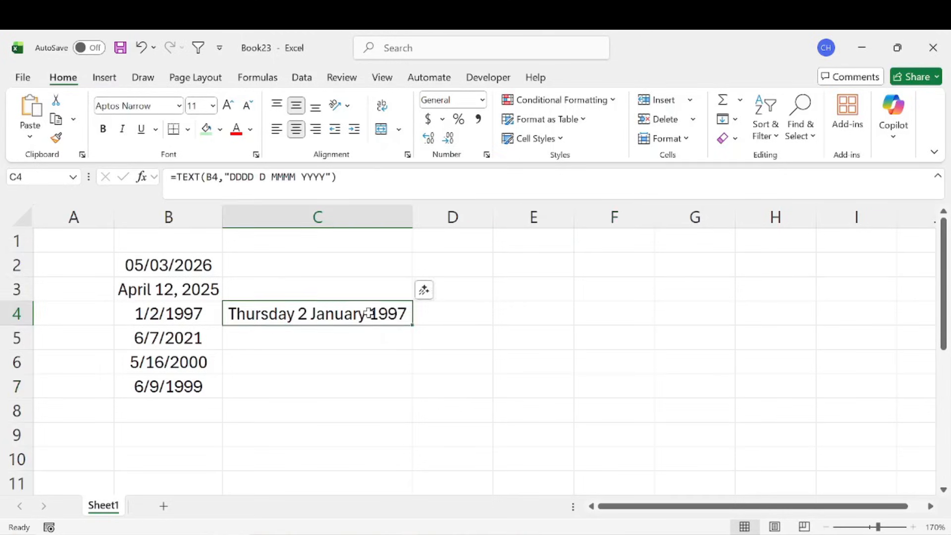
click(338, 177)
double_click(242, 177)
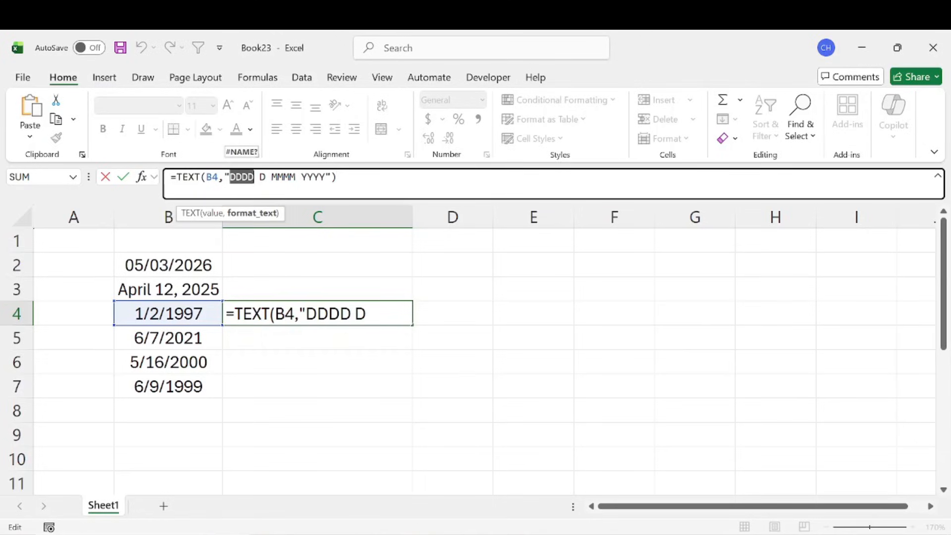
drag(271, 177, 295, 177)
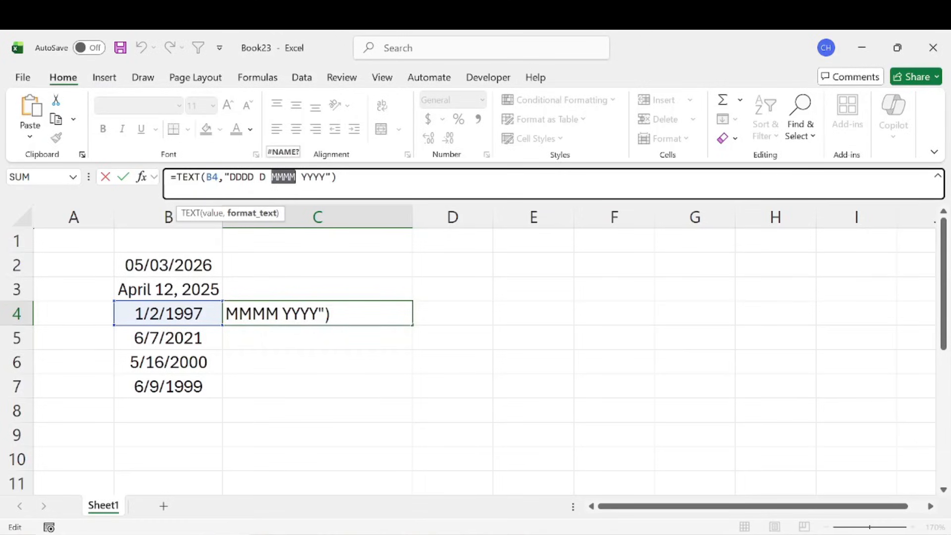
click(311, 341)
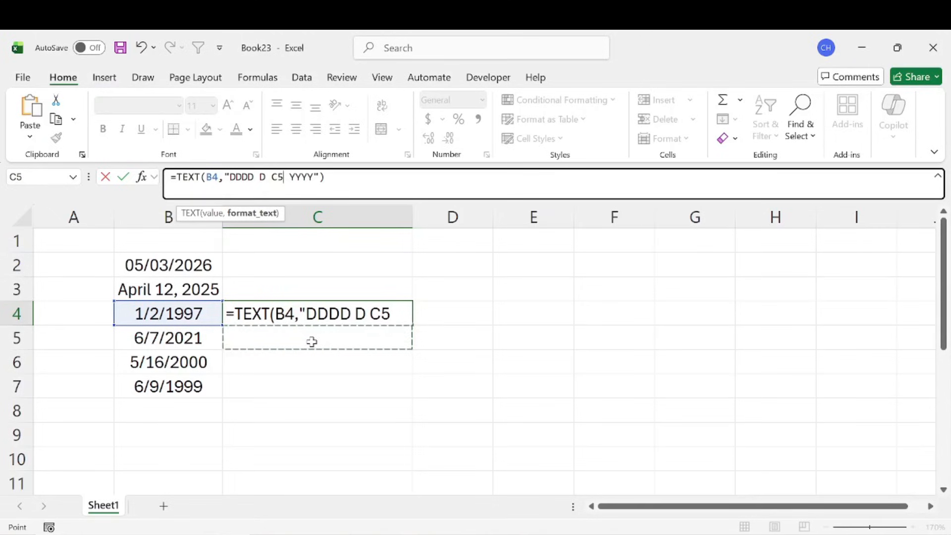
key(ctrl+z)
key(Return)
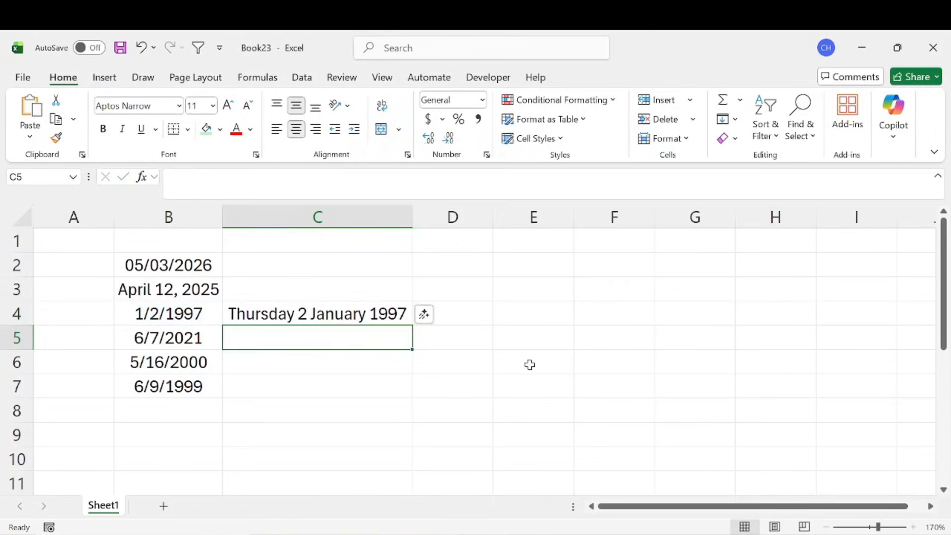
- Enter =TEXT(B5,"DD,MM,YY") in C5
text(=text)
key(Tab)
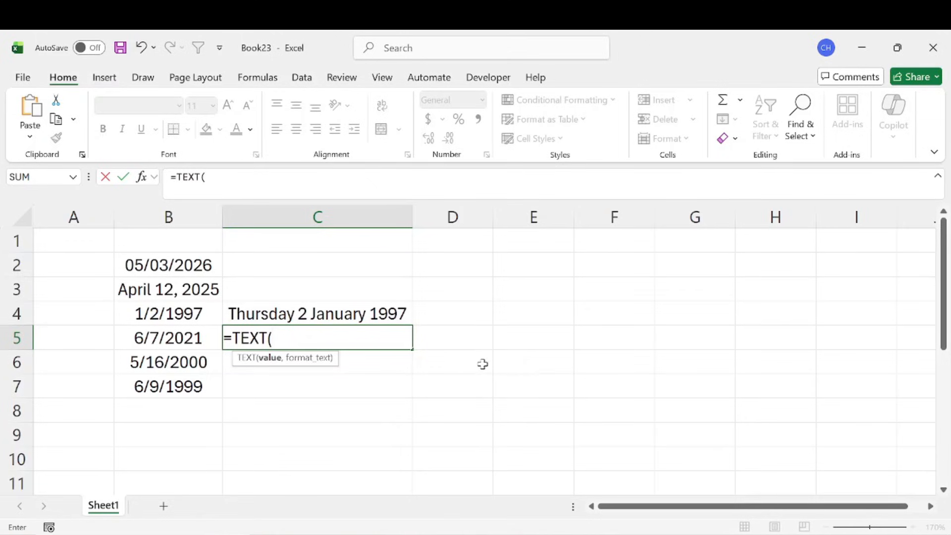
click(168, 337)
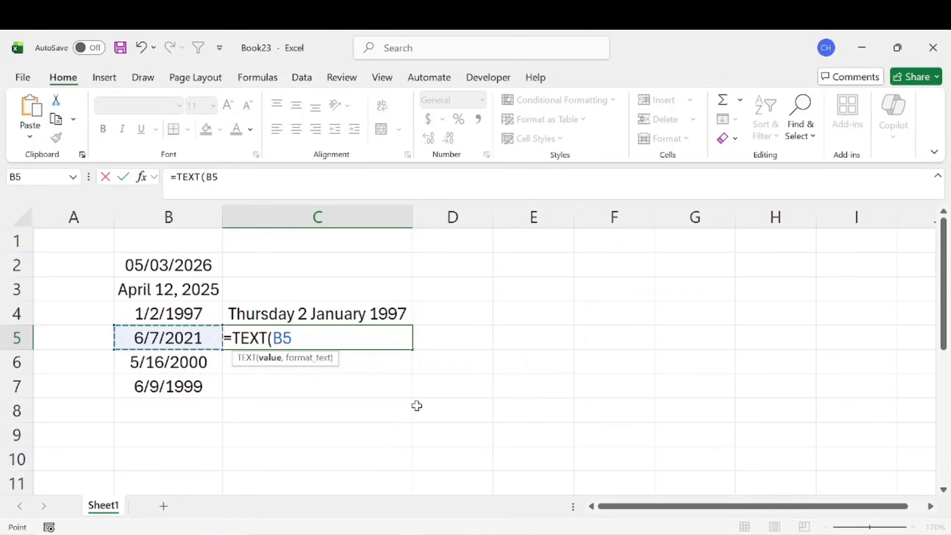
text(,)
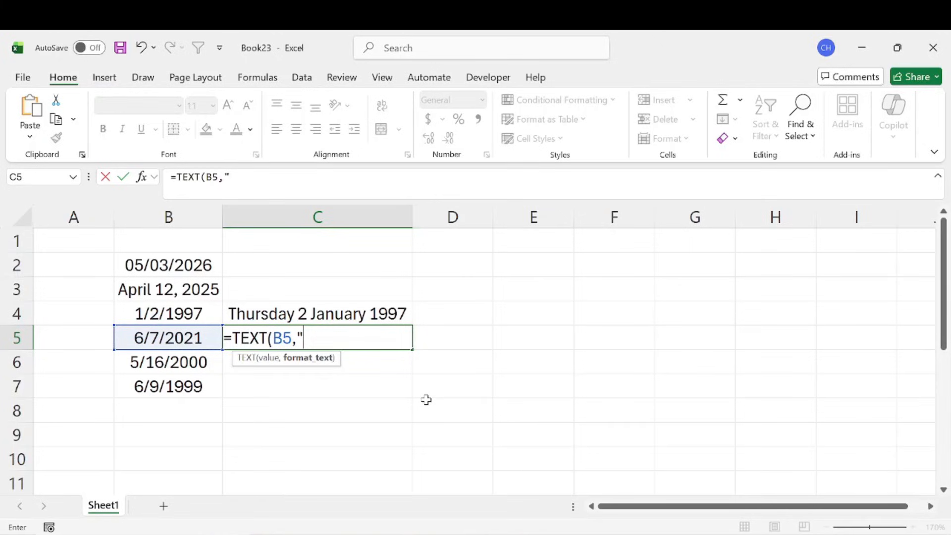
text("DD)
text(,M)
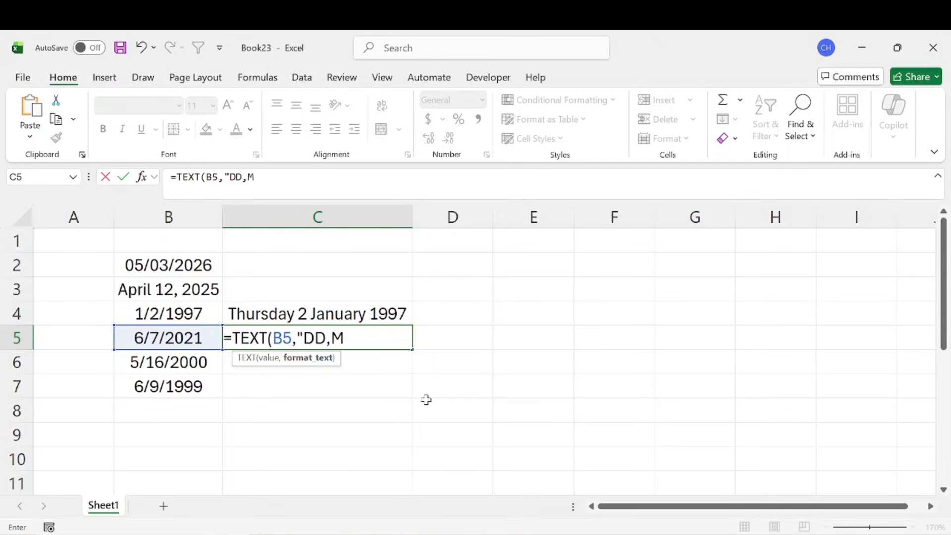
text(M,YY"))
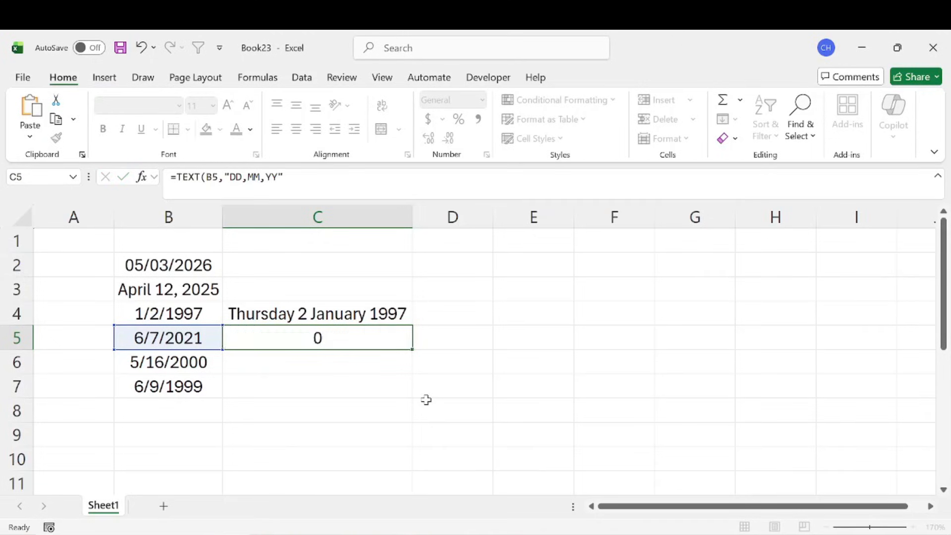
key(Return)
- Examine the format code in C5's formula and the full number format options for C6 without applying any change
click(345, 337)
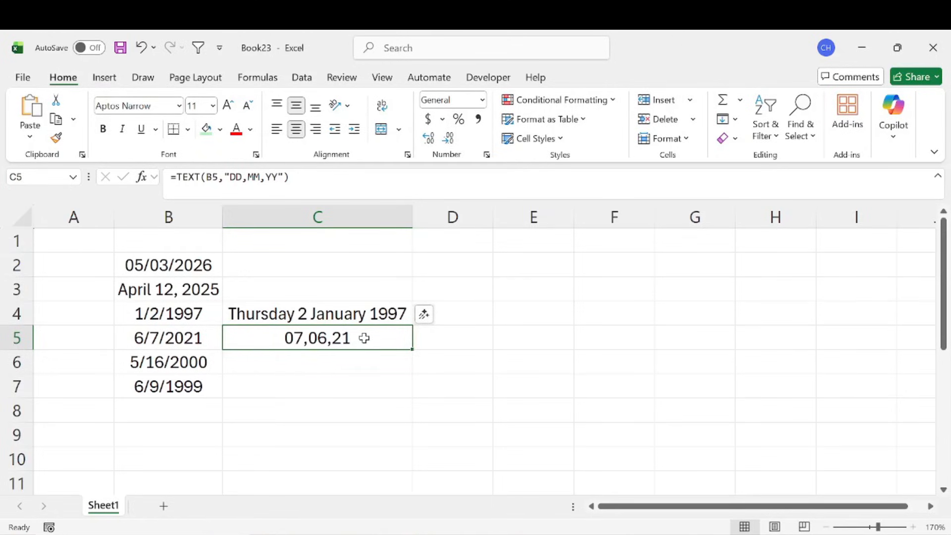
click(303, 178)
drag(289, 178, 225, 177)
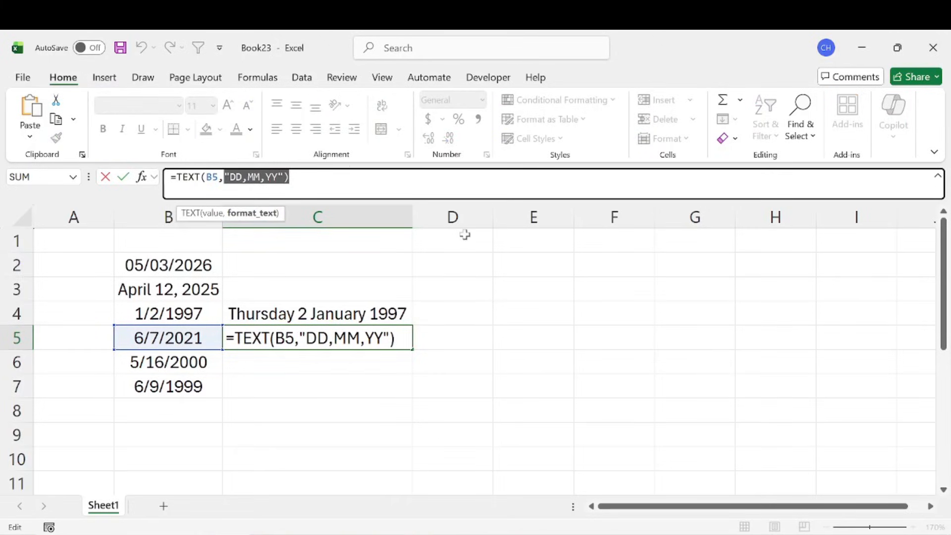
key(Return)
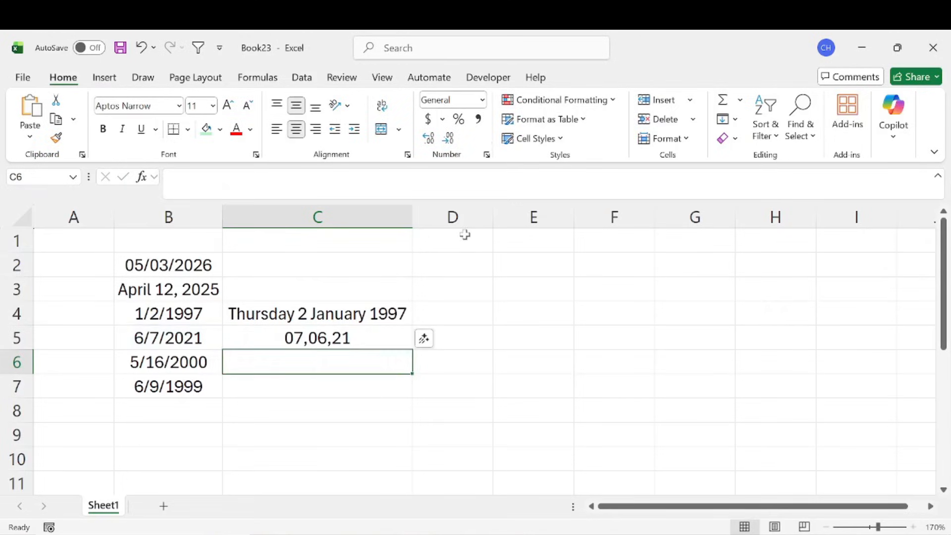
click(482, 99)
click(538, 448)
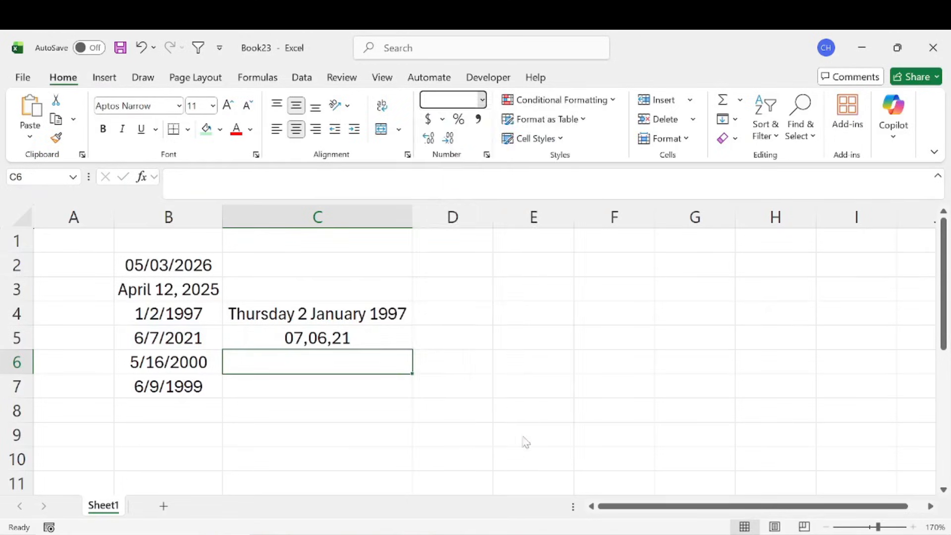
drag(517, 101, 562, 68)
key(Escape)
click(486, 389)
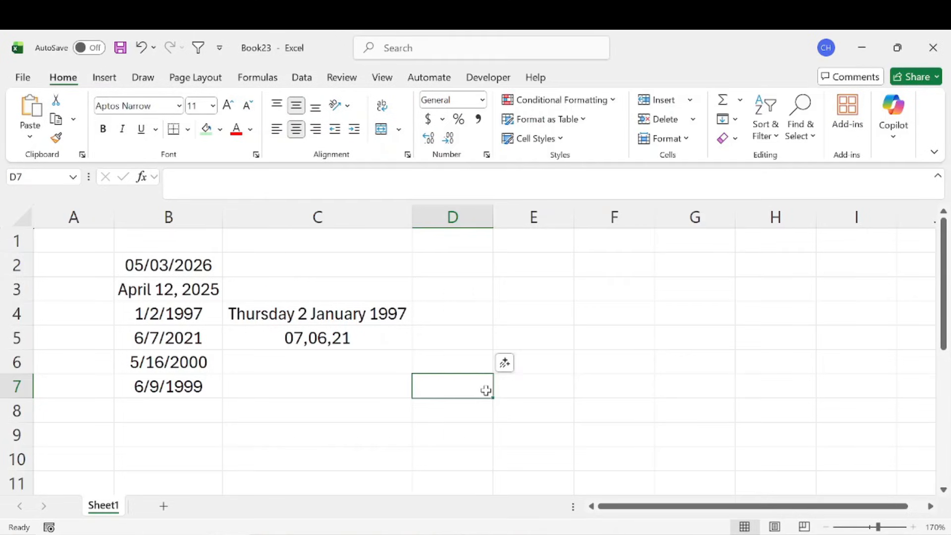